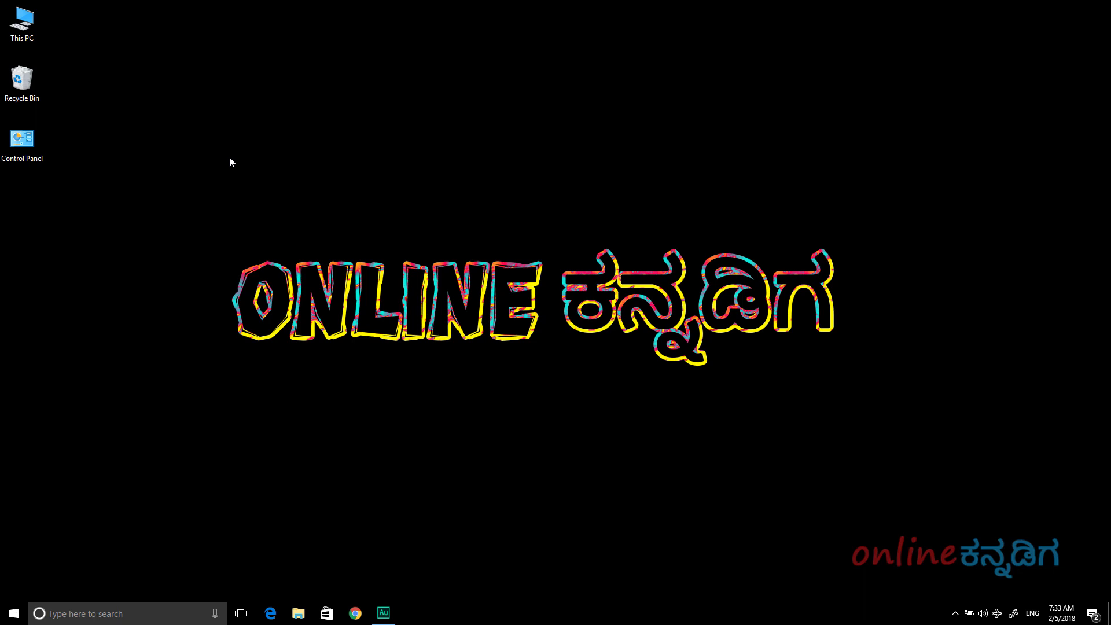
- Launch PowerPoint 2016 from Start search ('po') and create a Blank Presentation
left_click(66, 614)
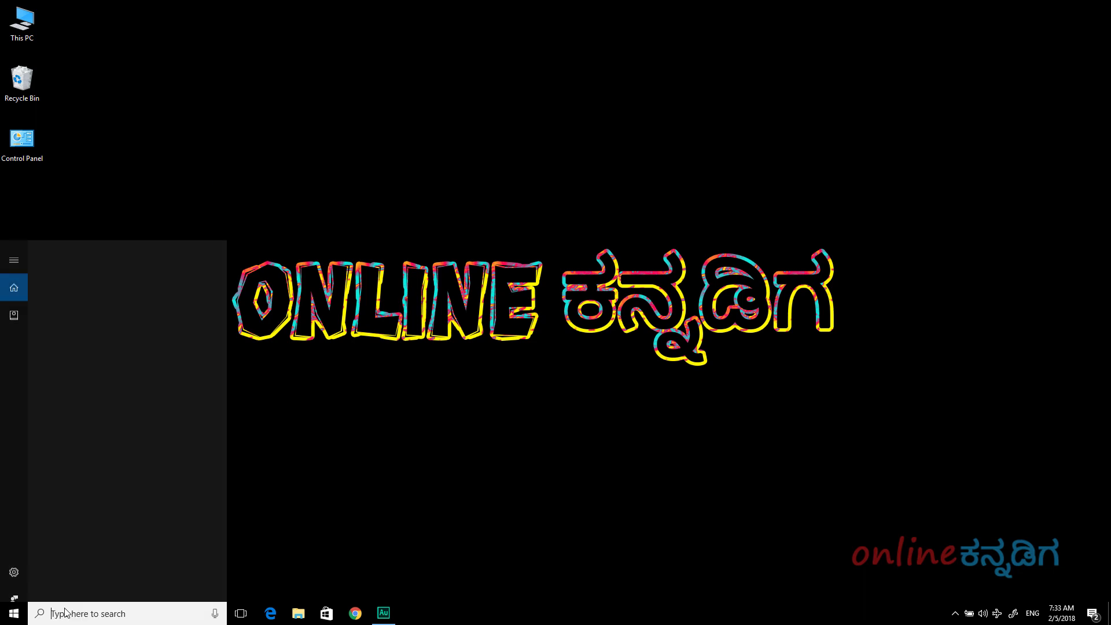
type("po")
key("Return")
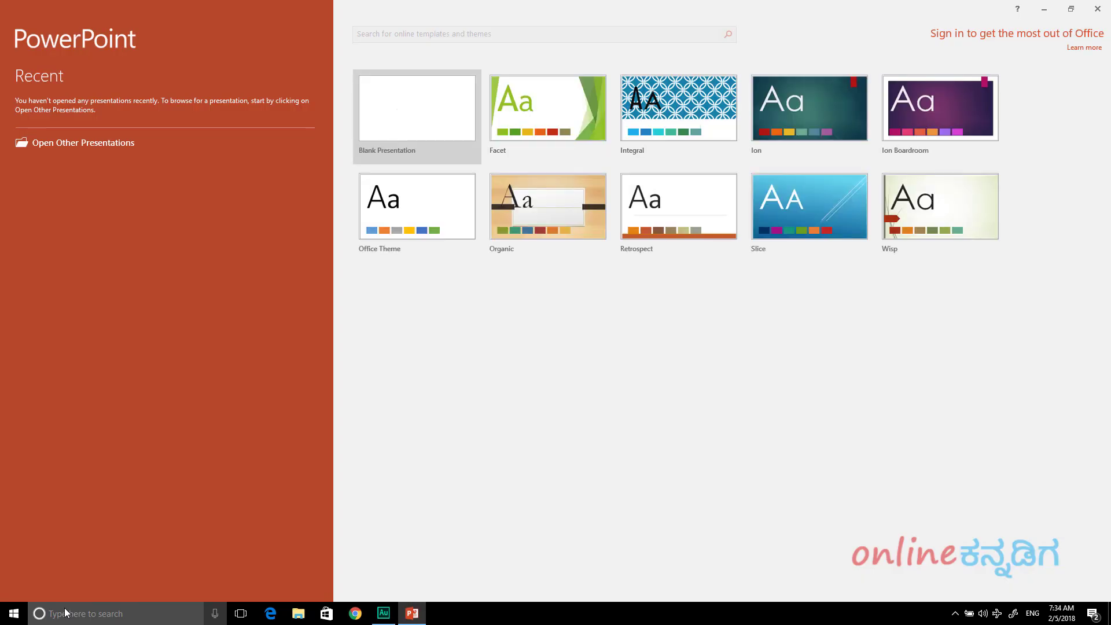
left_click(417, 114)
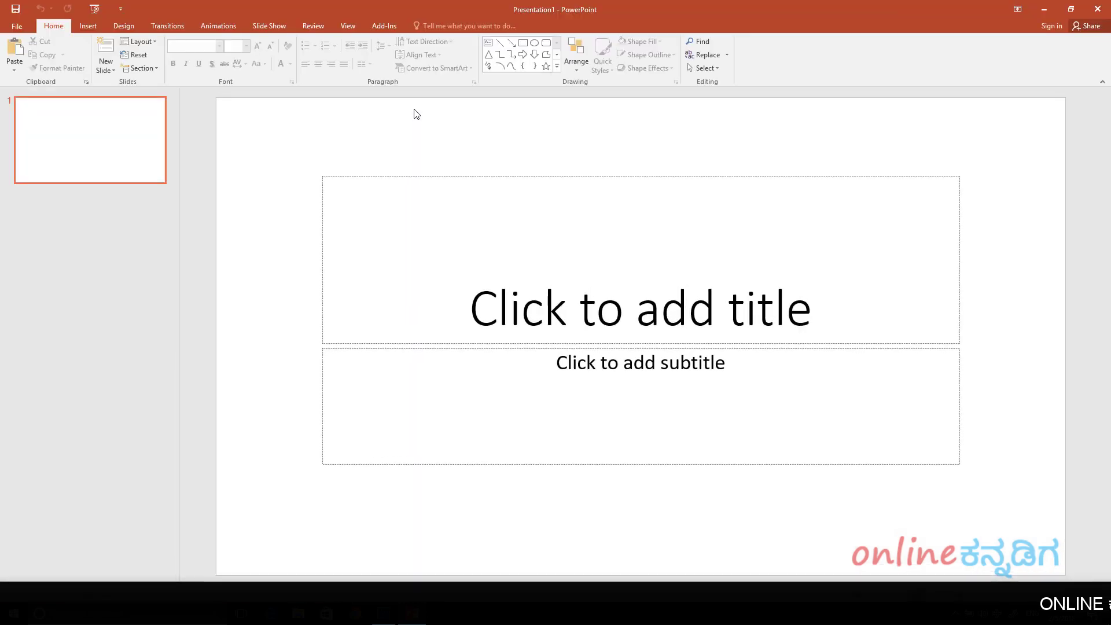
- Type 'Online Kannadiga' as the slide title and 'Free Video Tutorials' as the subtitle
left_click(653, 317)
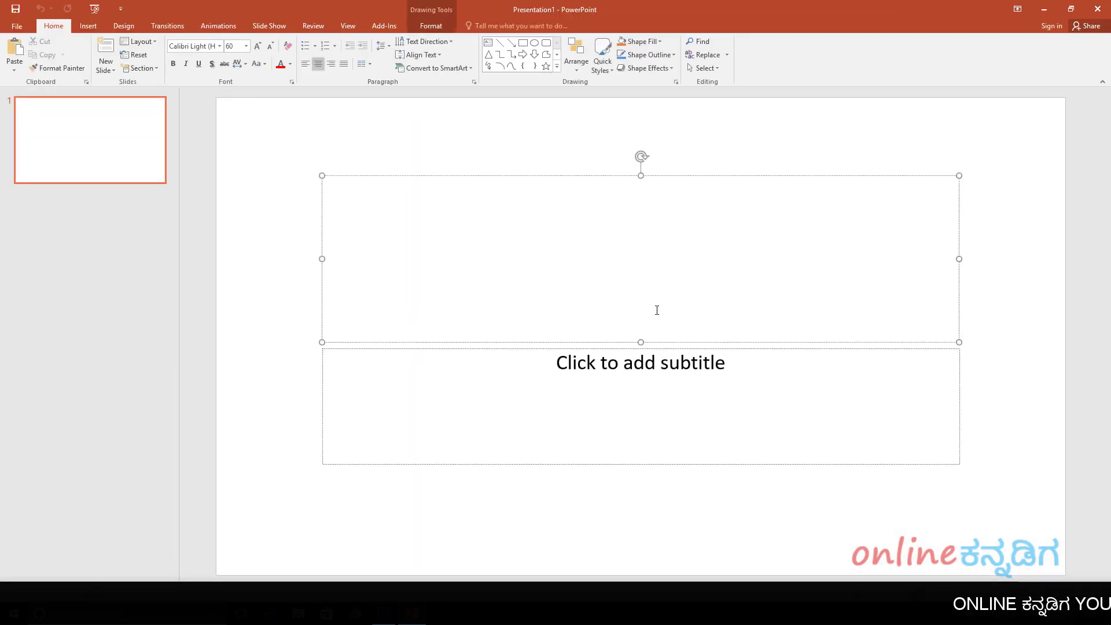
type("Onlin")
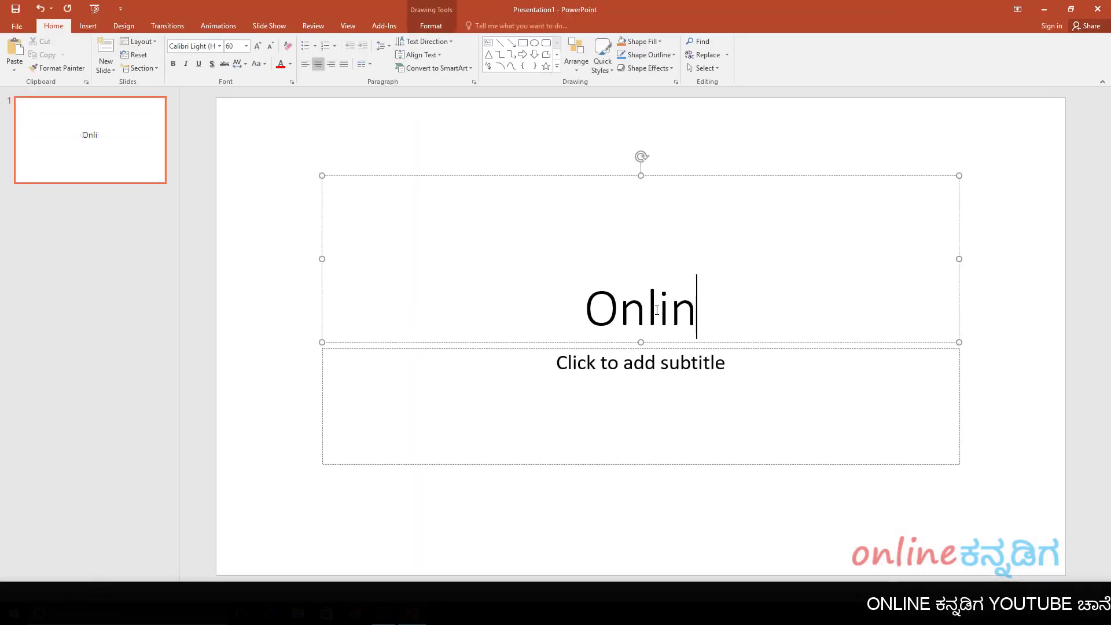
type("e Kannadiga")
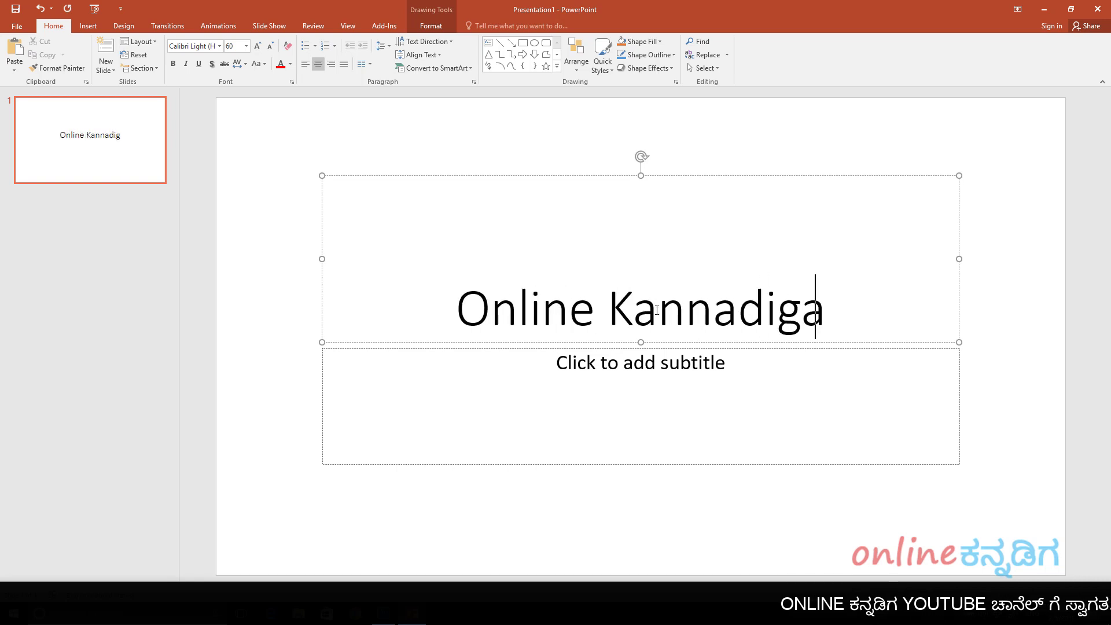
left_click(591, 388)
type("F")
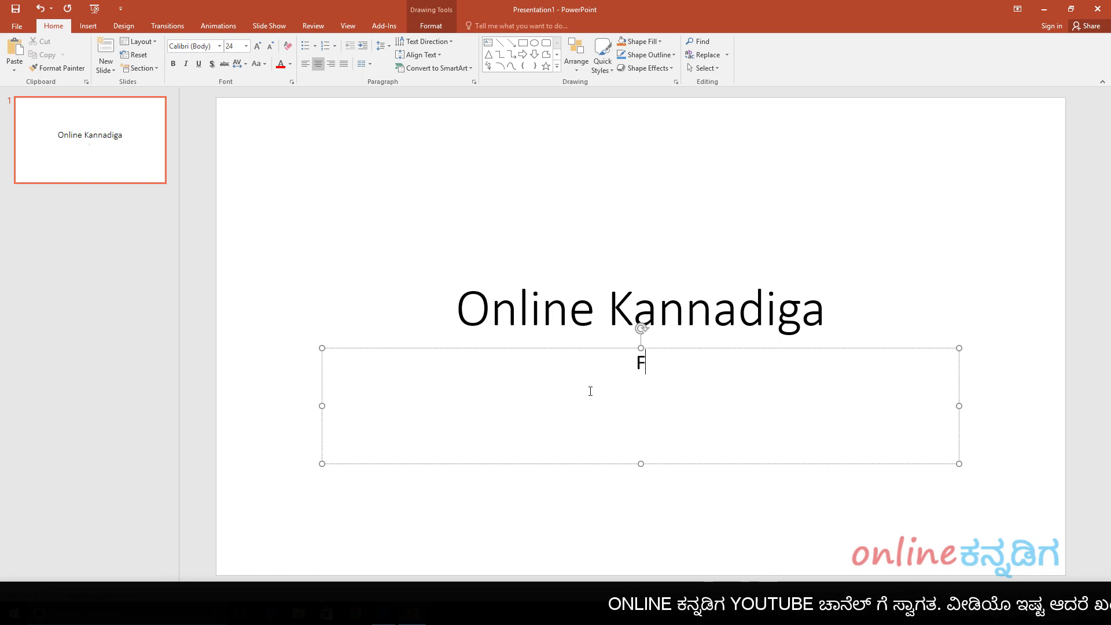
type("ree Video Tu")
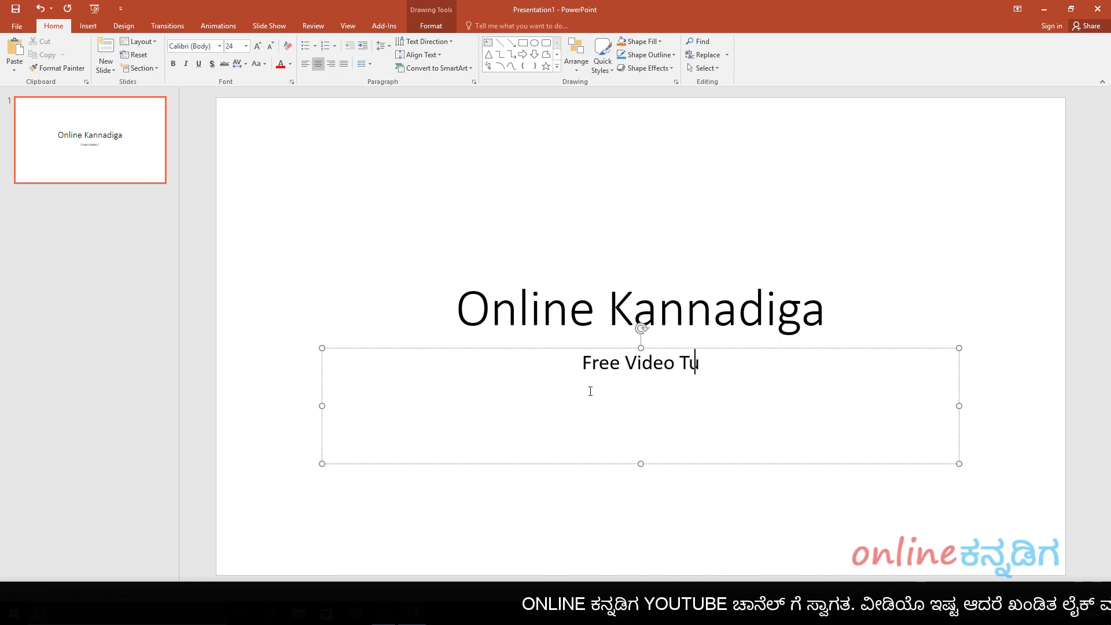
type("torials")
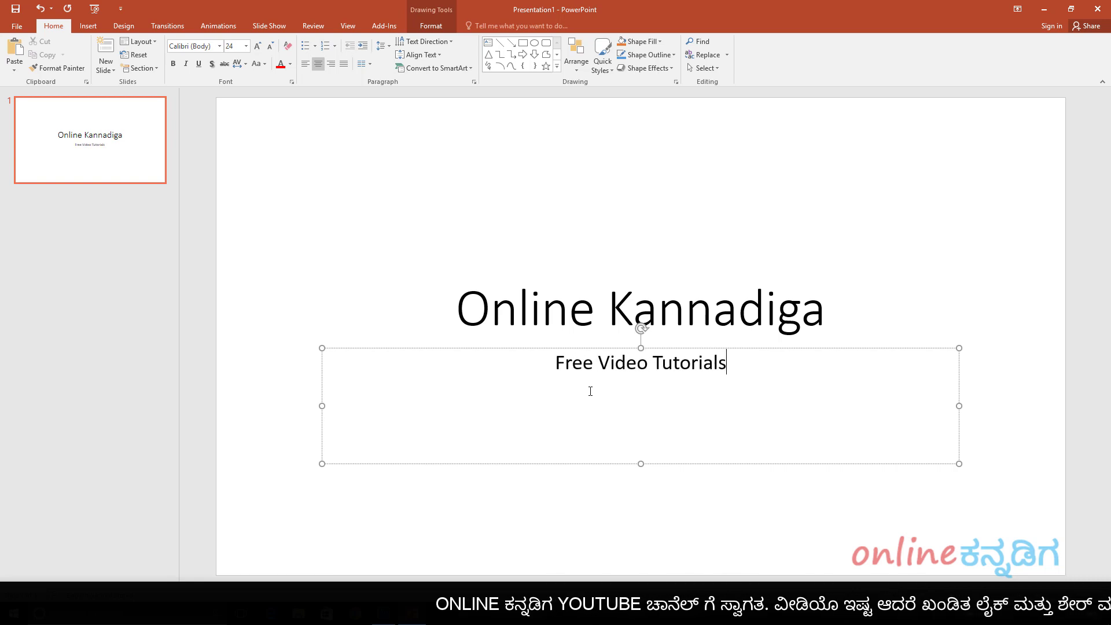
left_click(1005, 255)
left_click(807, 305)
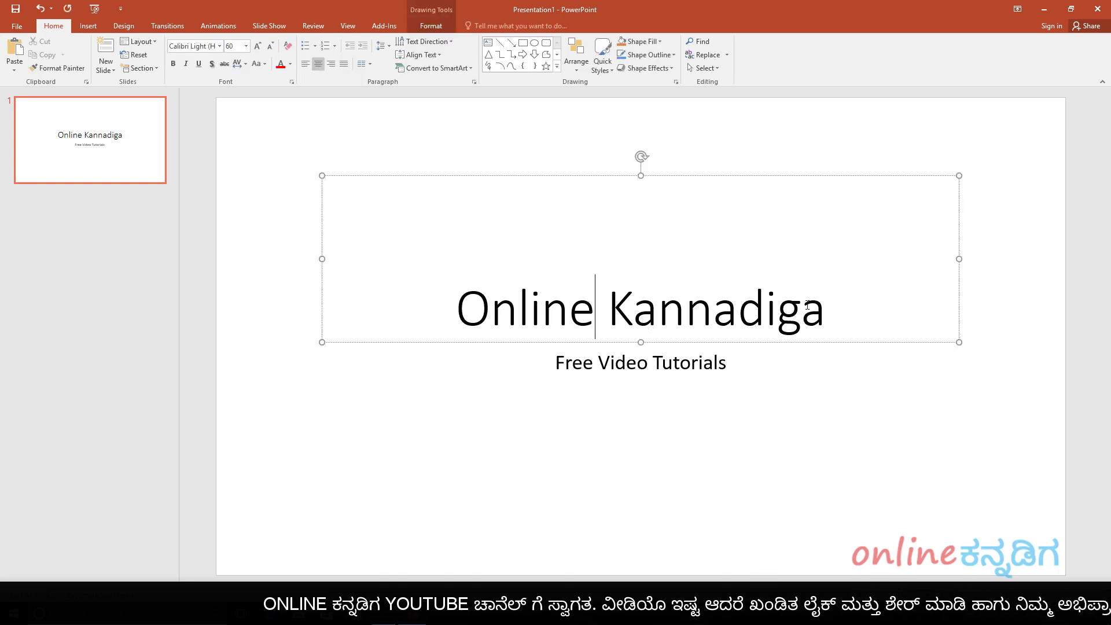
- Apply the Appear animation to the 'Online Kannadiga' title and show the Animation Pane
left_click_drag(839, 305, 499, 302)
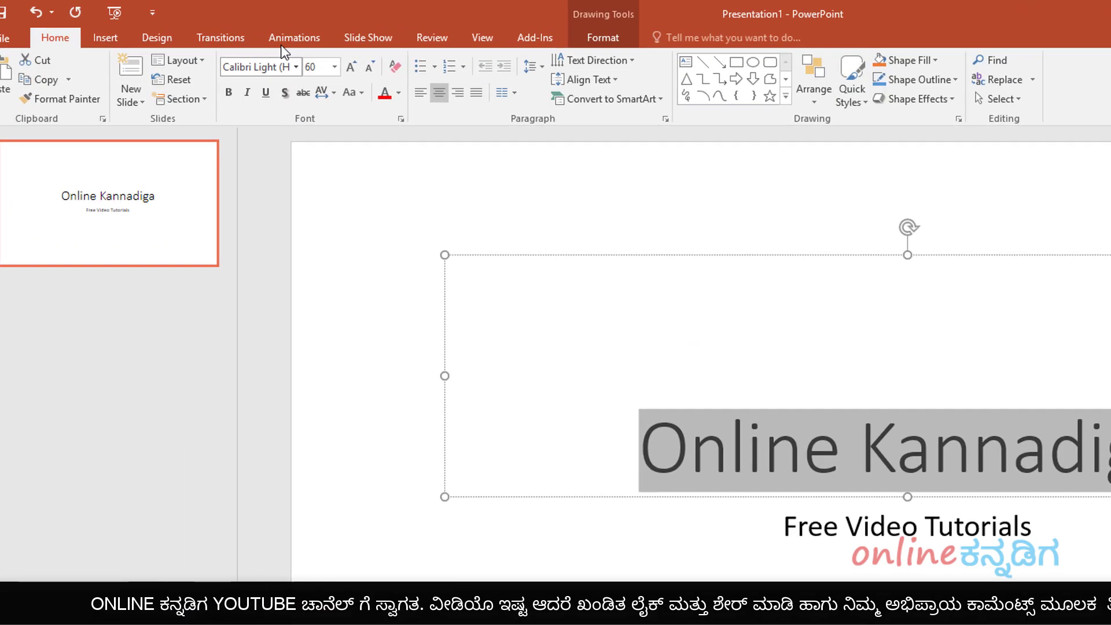
left_click(298, 39)
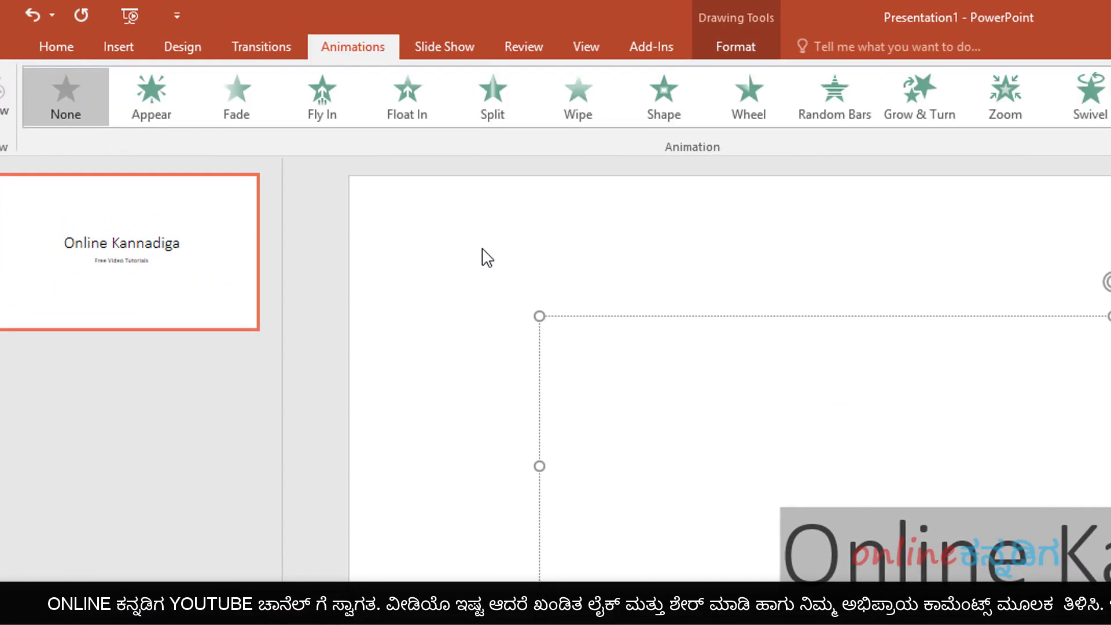
left_click(158, 97)
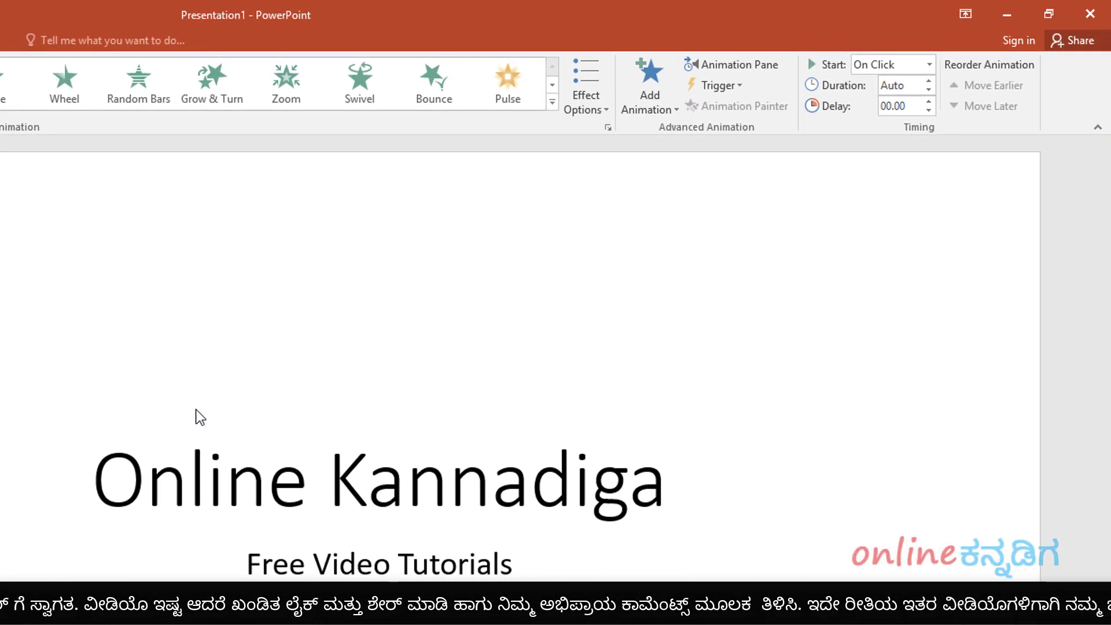
left_click(751, 69)
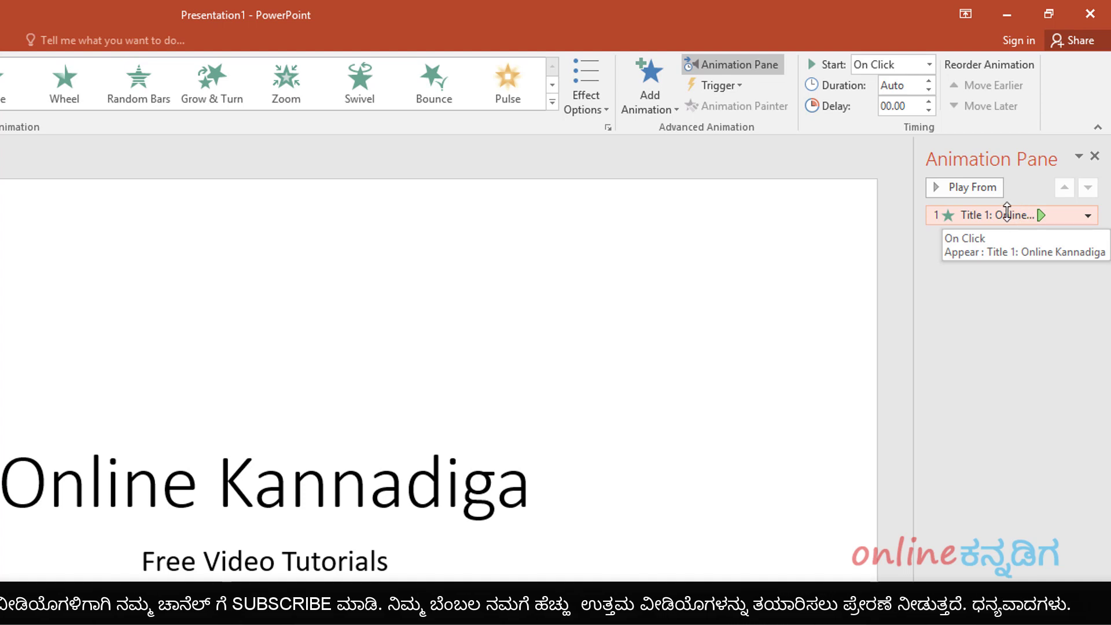
- Set the title animation's Effect Options to animate text By letter, 0.1 s delay
right_click(1008, 212)
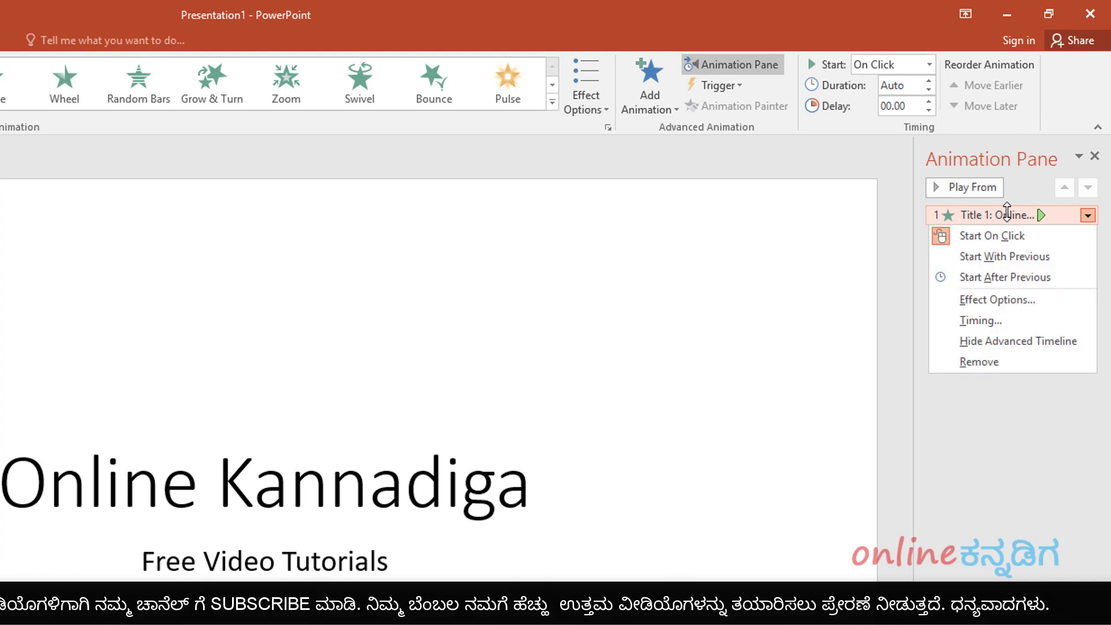
left_click(1052, 303)
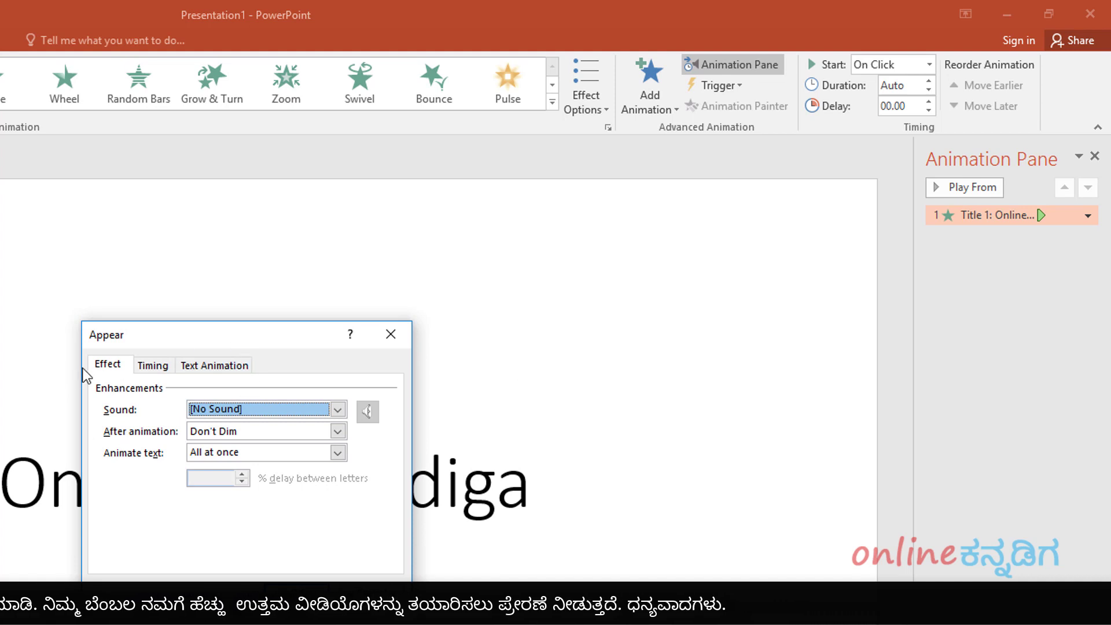
left_click(105, 366)
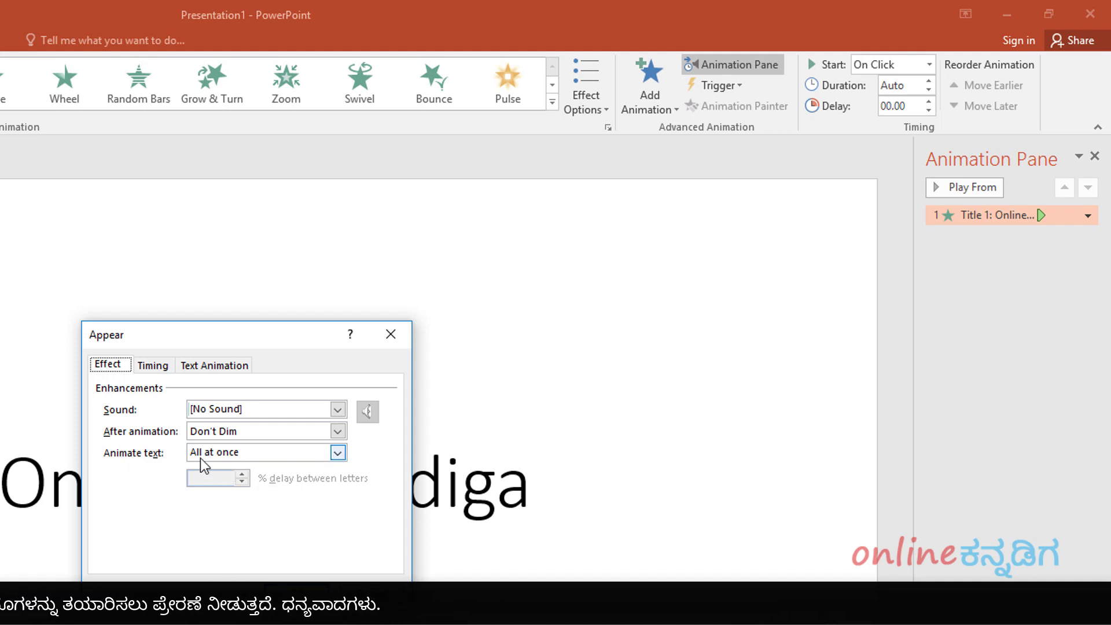
left_click(337, 457)
left_click(269, 492)
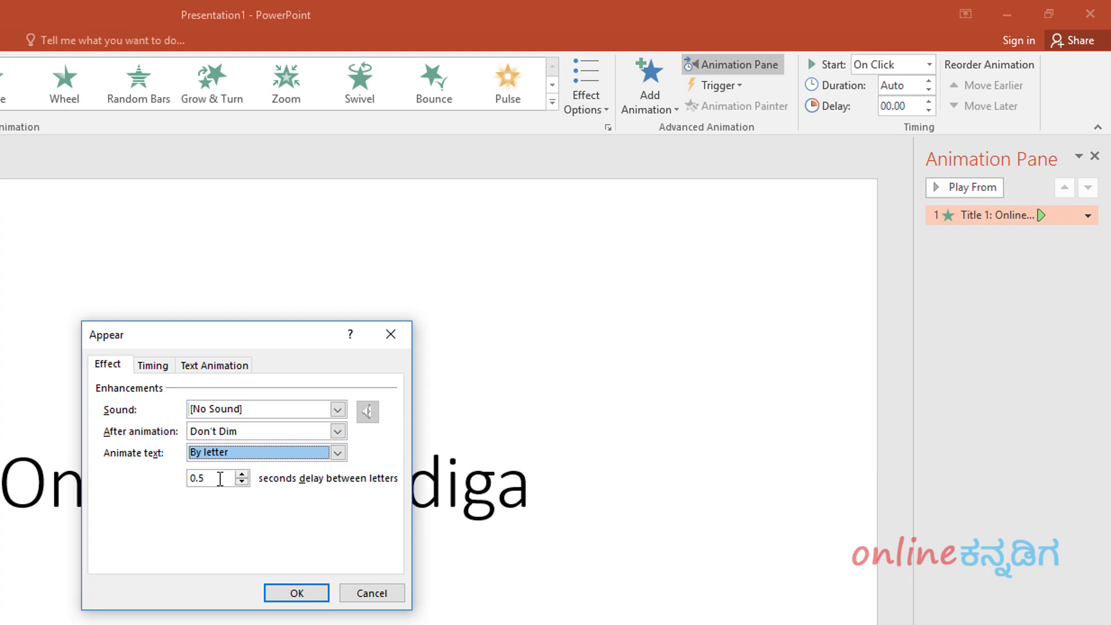
left_click(243, 482)
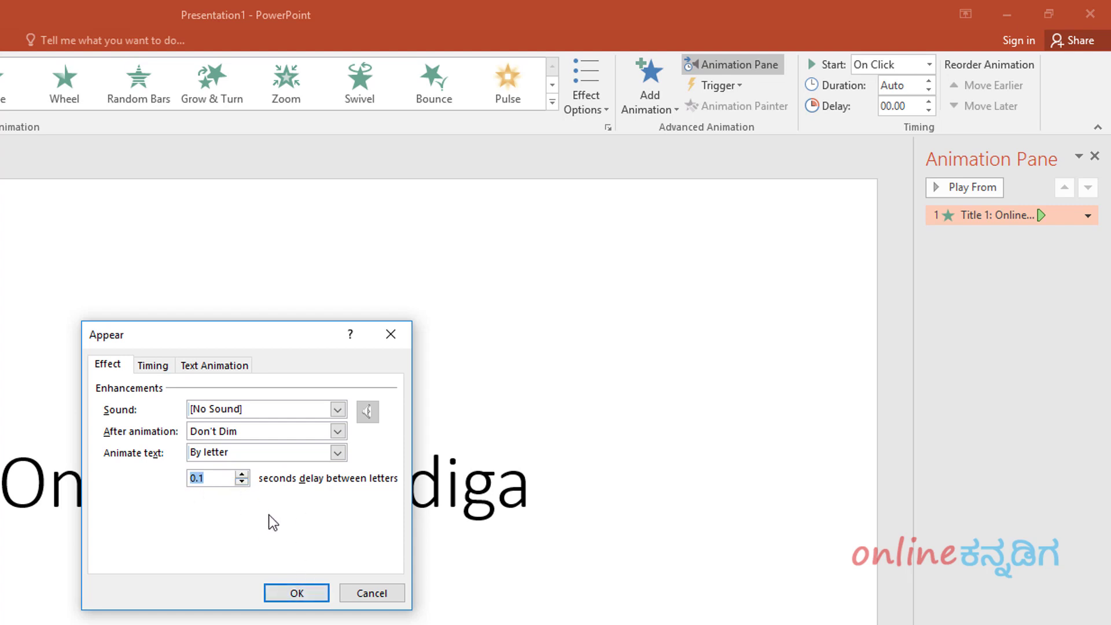
left_click(315, 599)
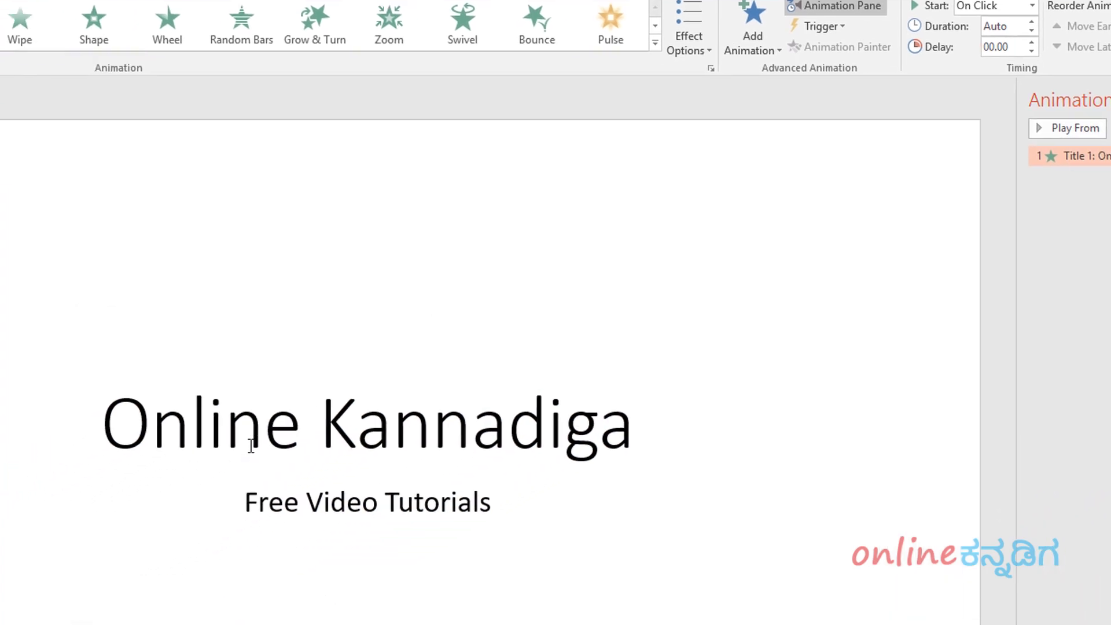
- Apply Appear to the 'Free Video Tutorials' subtitle as animation 2 and show the Animation Pane
left_click(458, 404)
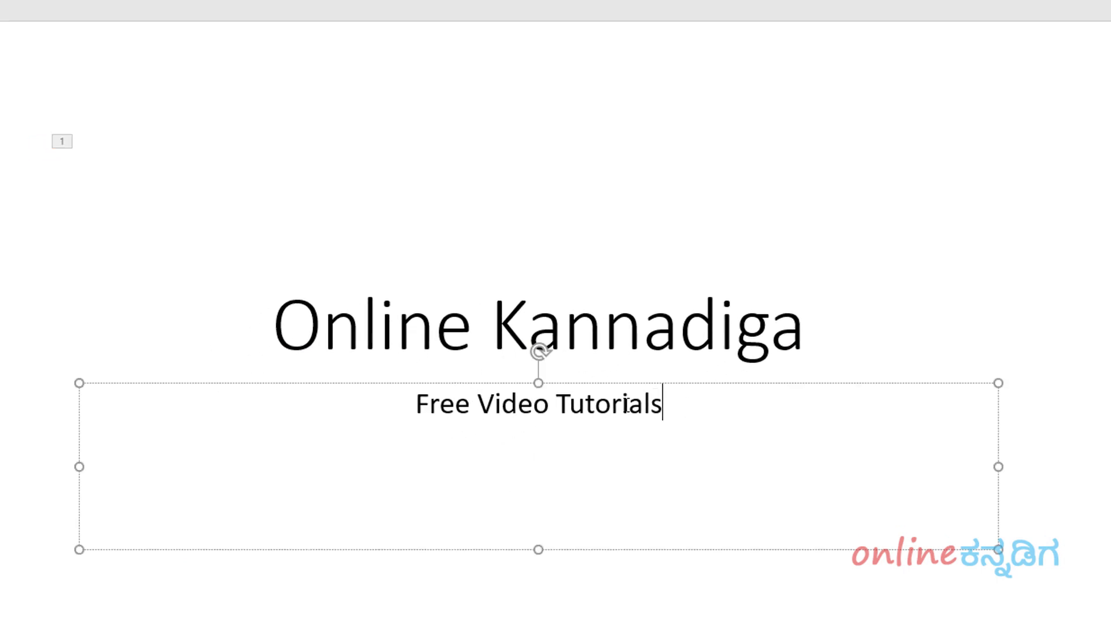
left_click_drag(627, 403, 457, 403)
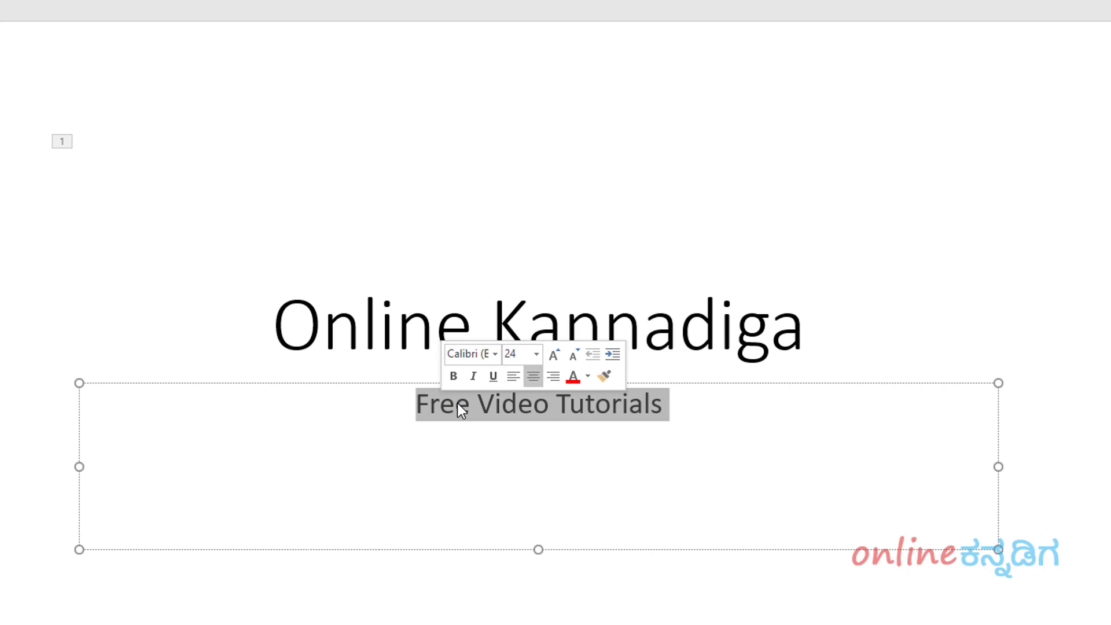
left_click(244, 31)
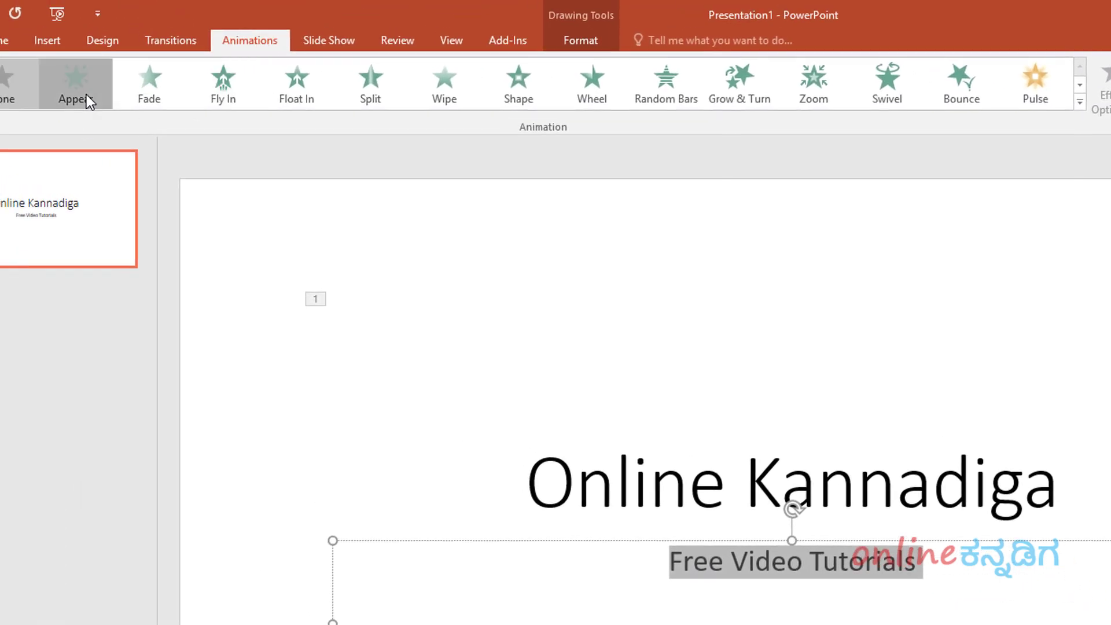
left_click(86, 95)
left_click(776, 65)
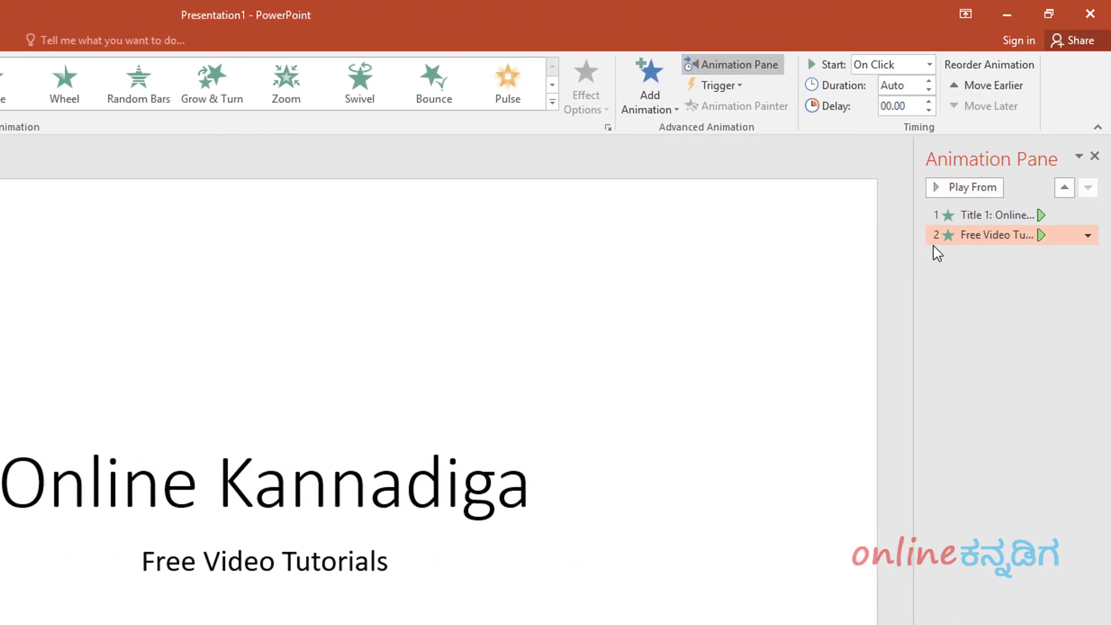
- Set animation 2's Effect Options to animate text By letter with 0.1 s delay
right_click(997, 235)
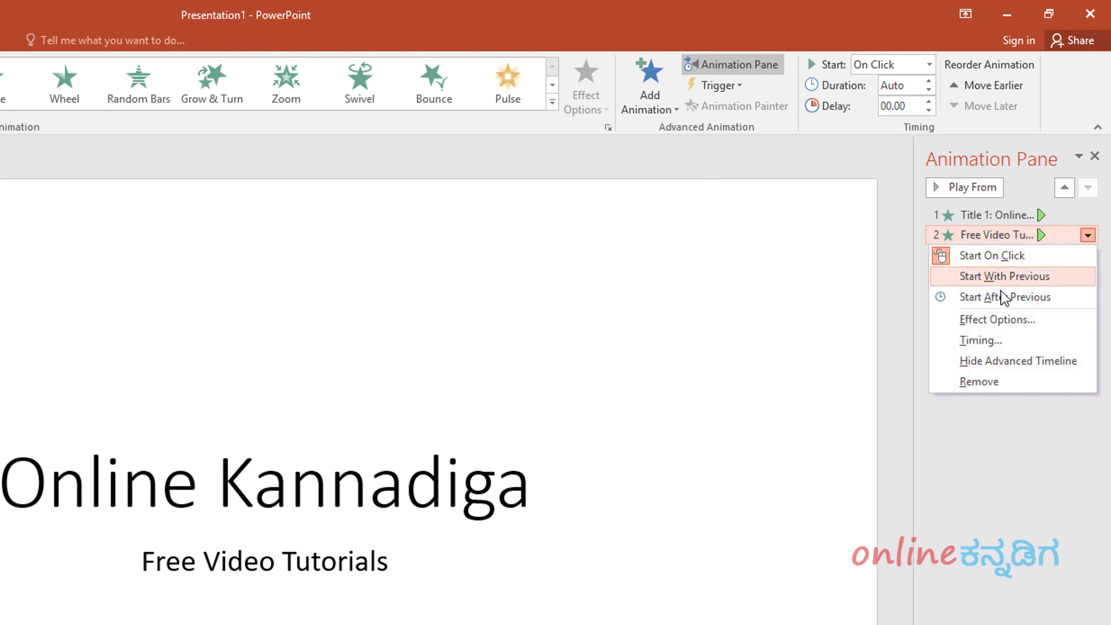
left_click(996, 322)
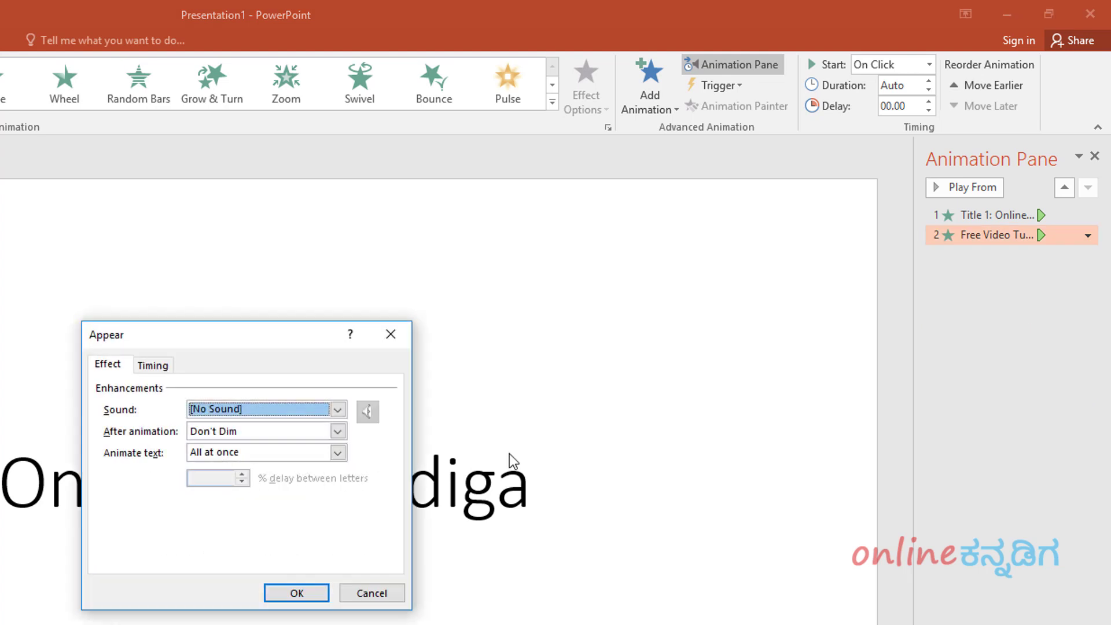
left_click(116, 369)
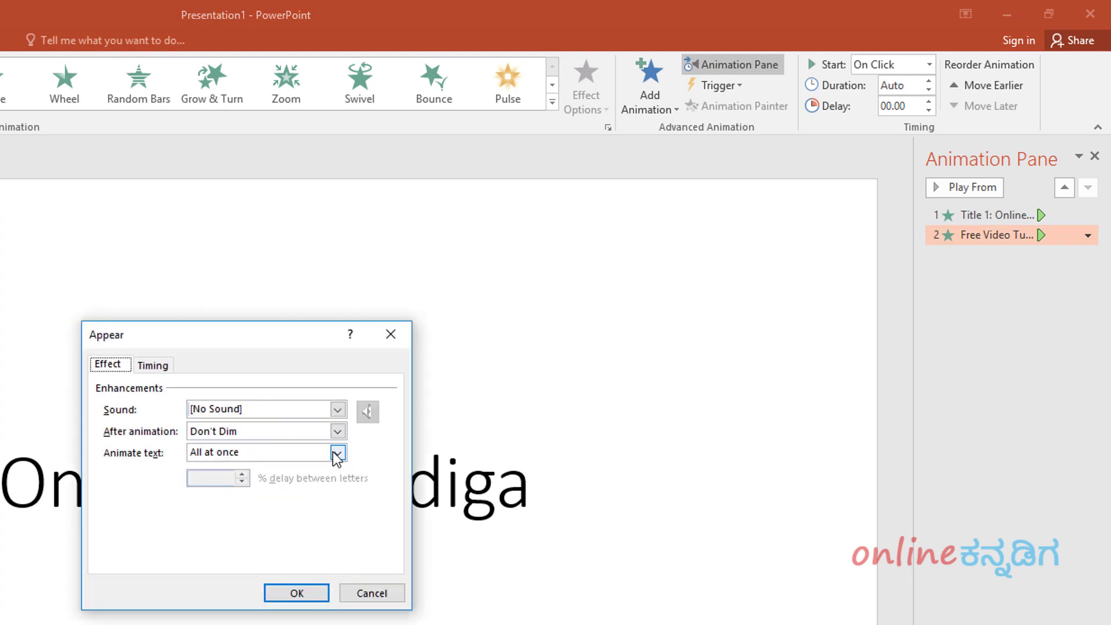
left_click(336, 453)
left_click(302, 494)
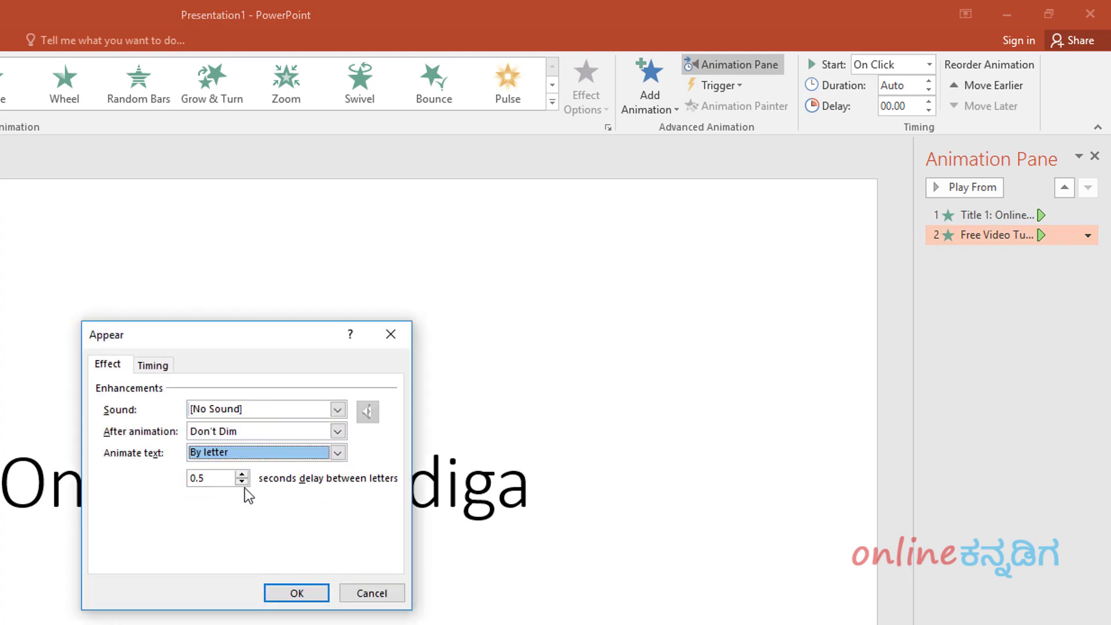
left_click(242, 481)
left_click(242, 481)
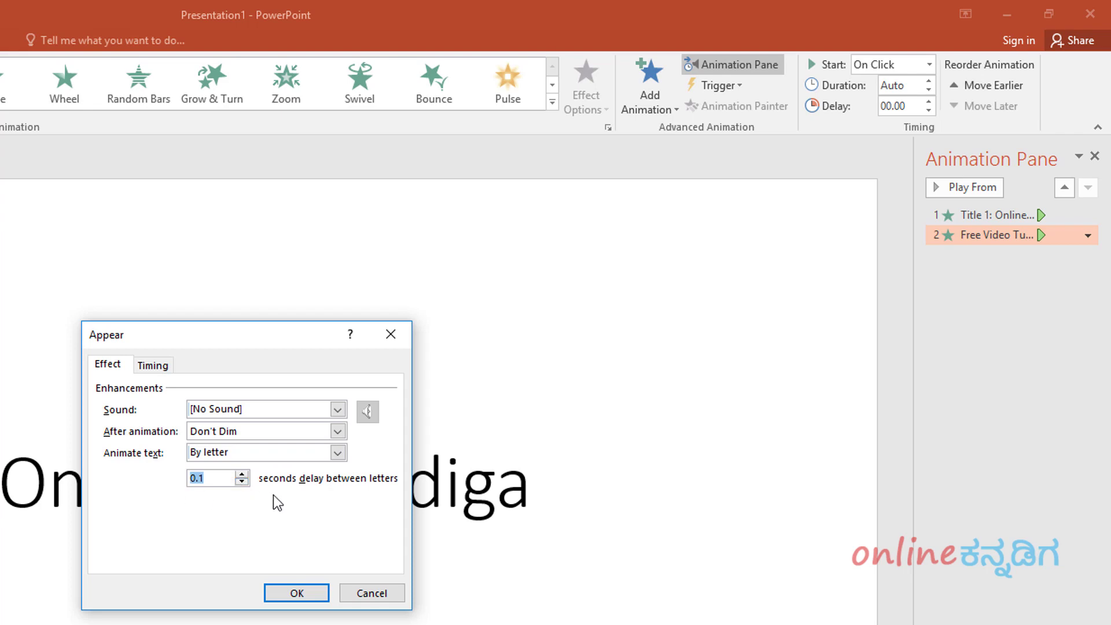
left_click(295, 592)
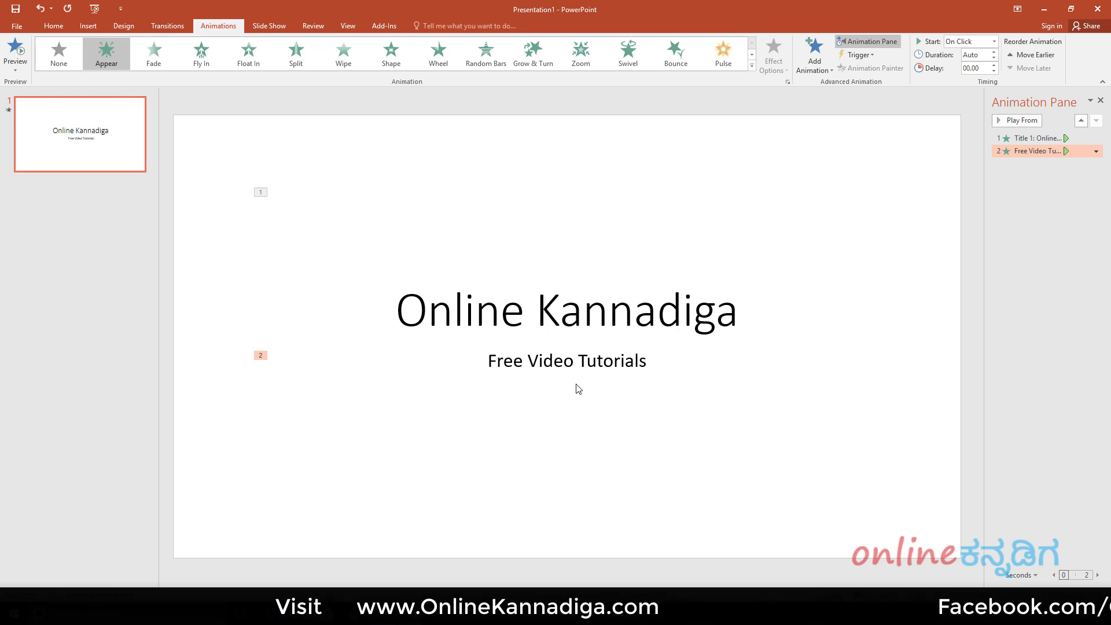
- Start the slide show from the first slide with F5
key("F5")
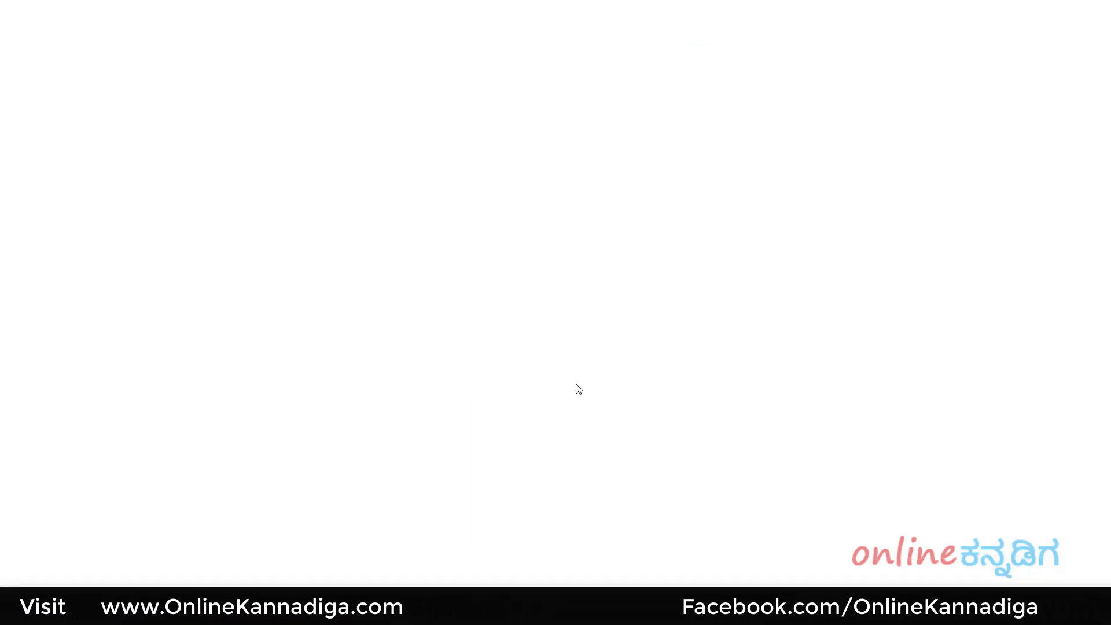